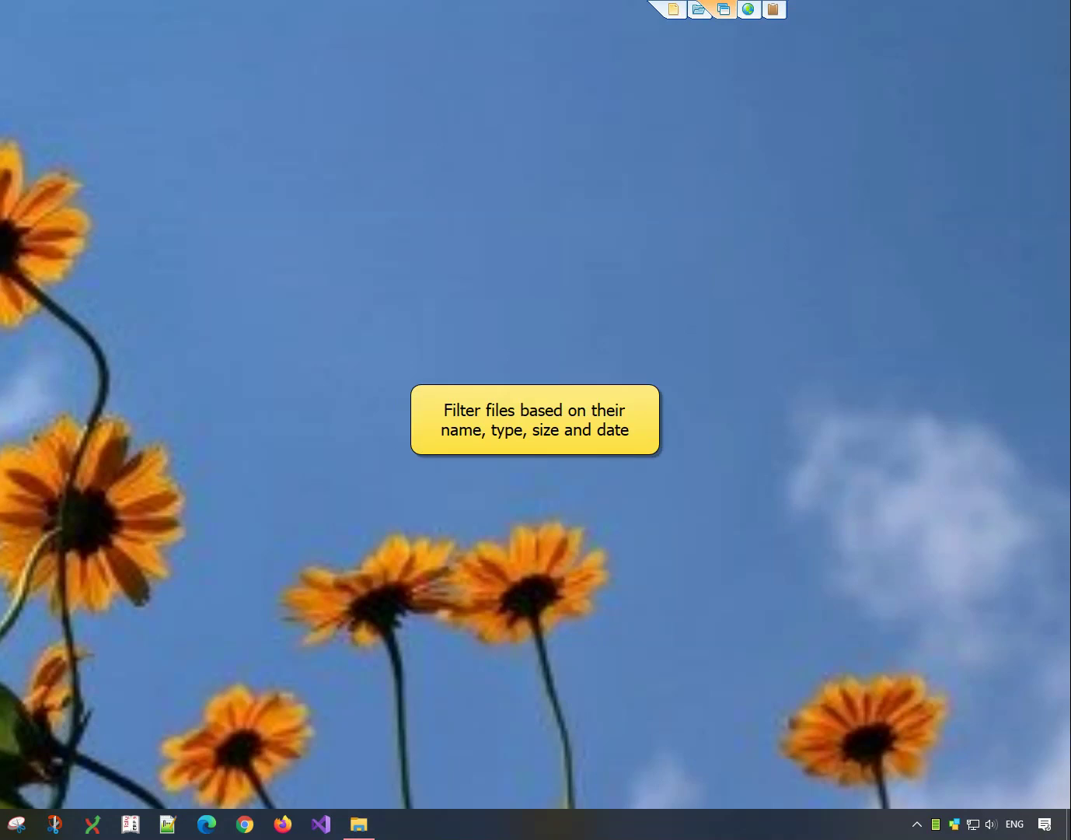
pyautogui.click(358, 824)
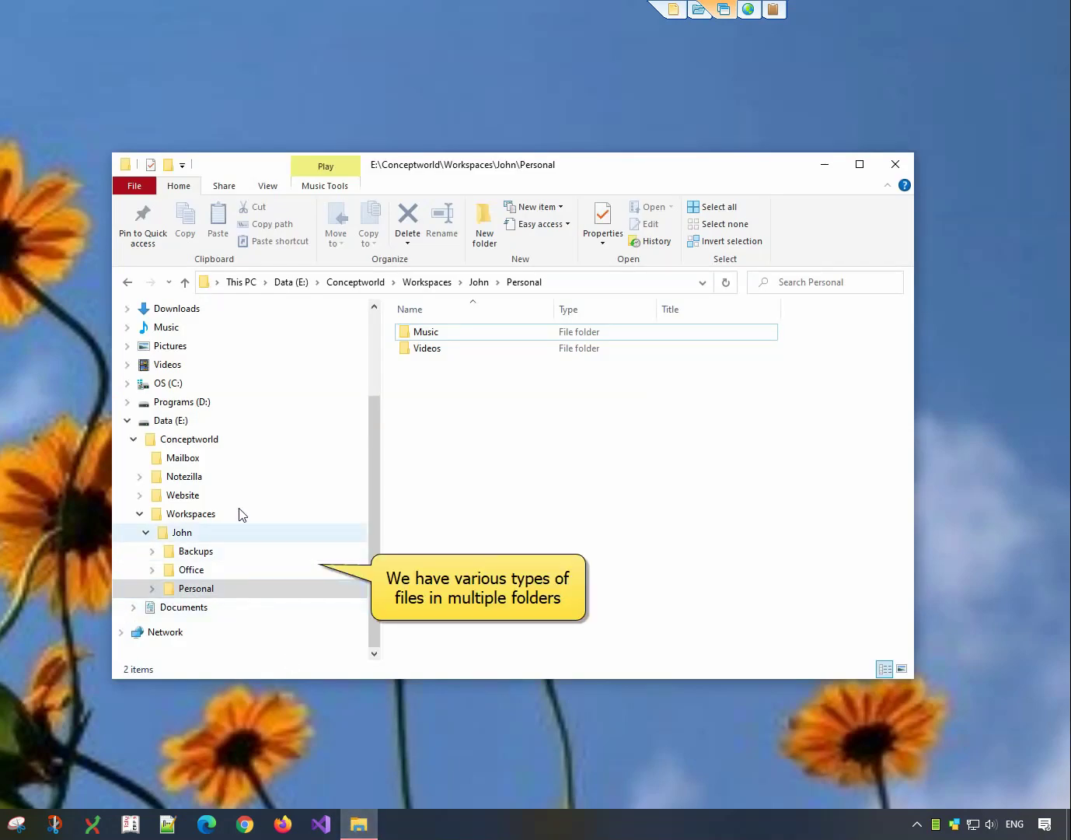
pyautogui.doubleClick(452, 334)
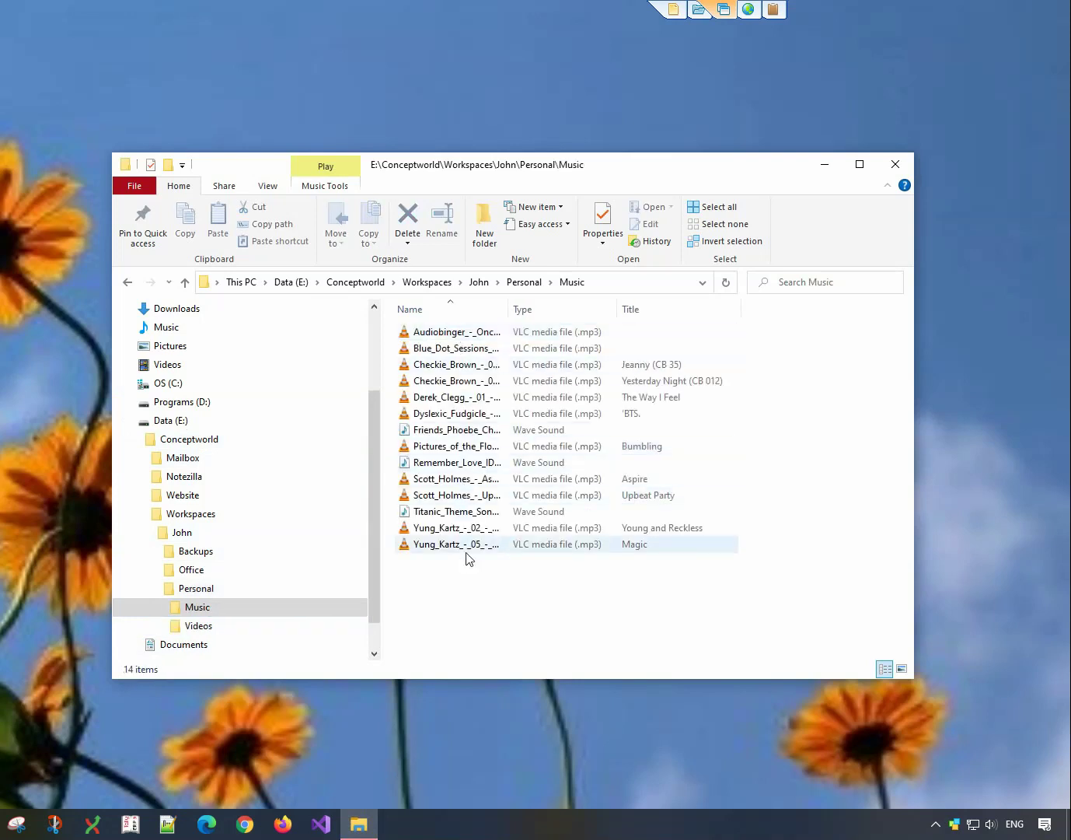
pyautogui.click(226, 626)
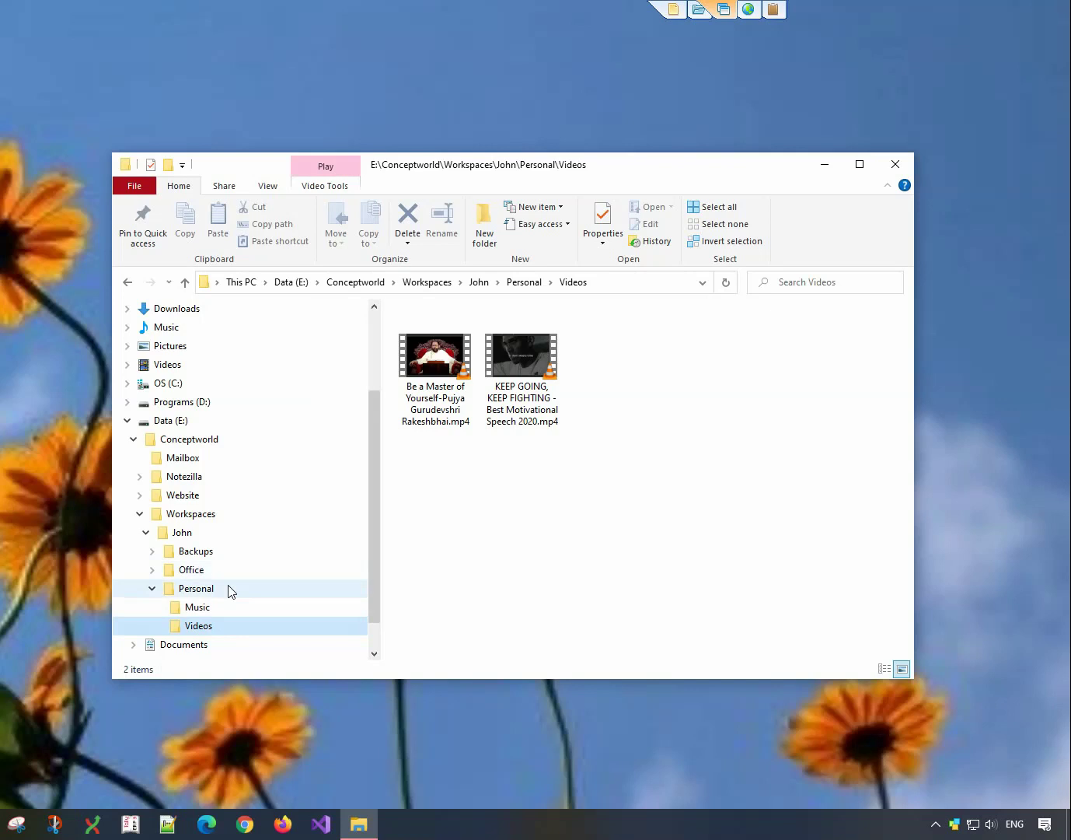
pyautogui.click(196, 588)
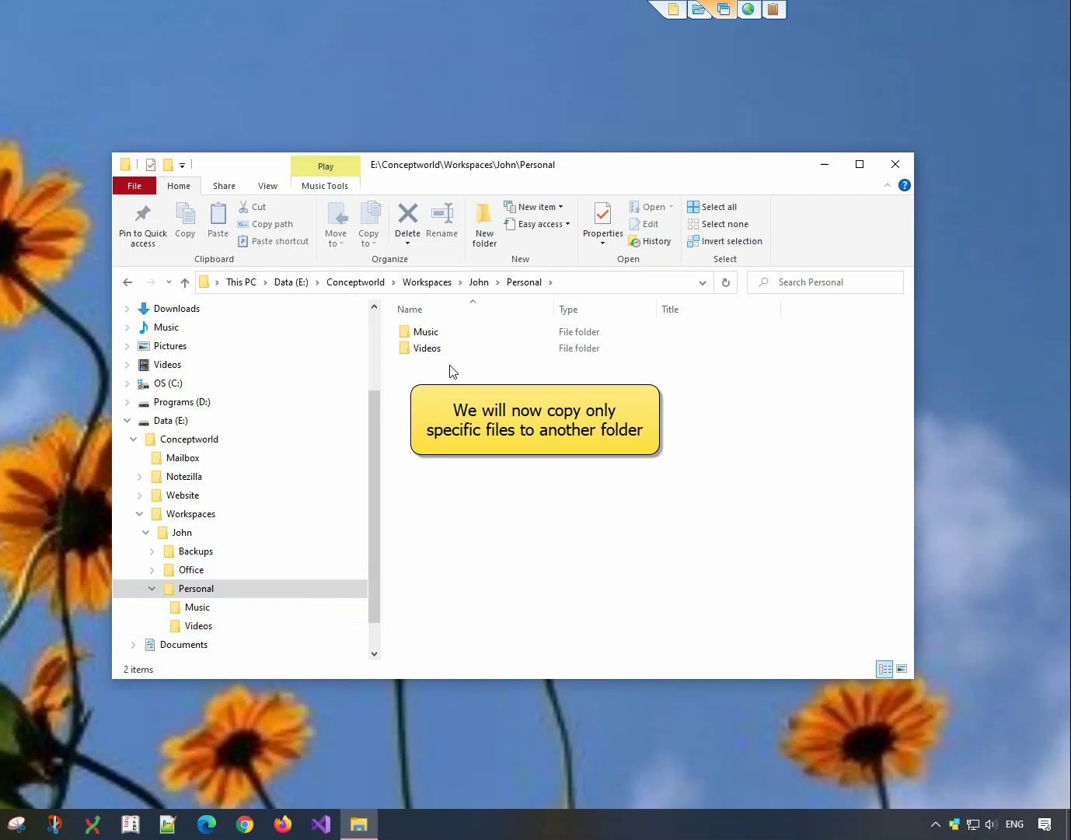
# - Select the Music and Videos folders and add both to the Copywhiz copy queue
pyautogui.moveTo(451, 368); pyautogui.dragTo(435, 339)
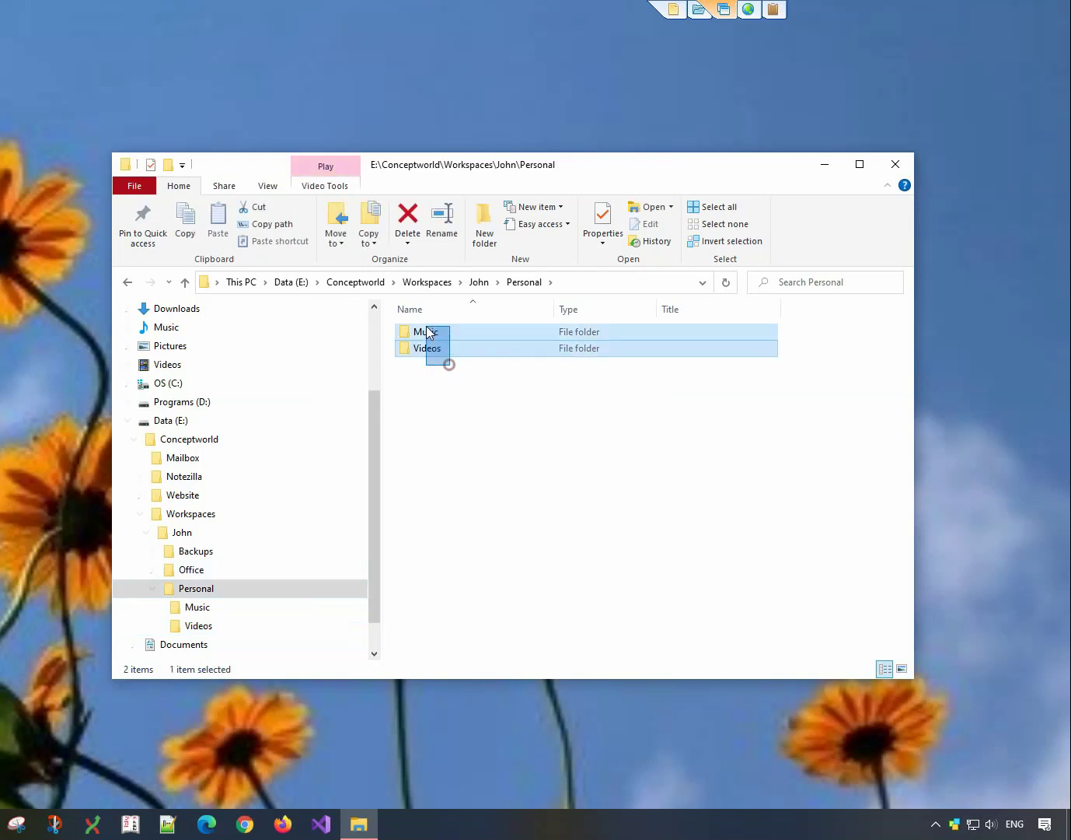
pyautogui.rightClick(434, 342)
pyautogui.moveTo(481, 510)
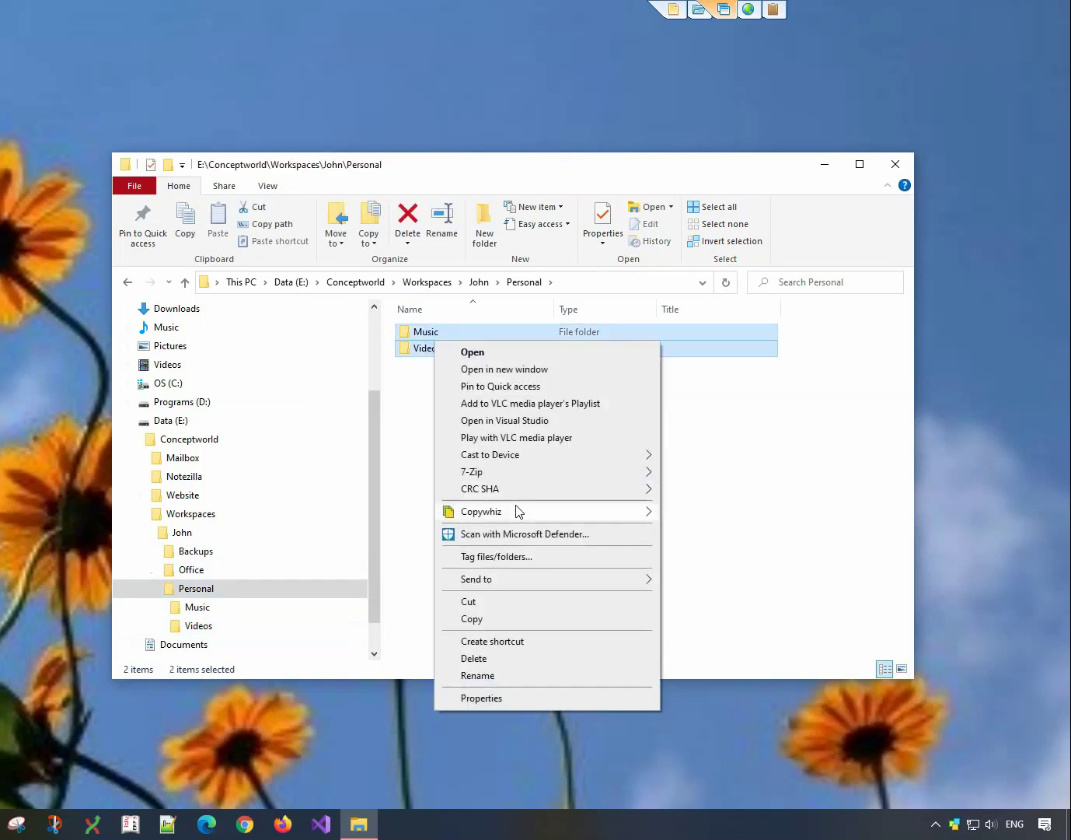
pyautogui.click(711, 512)
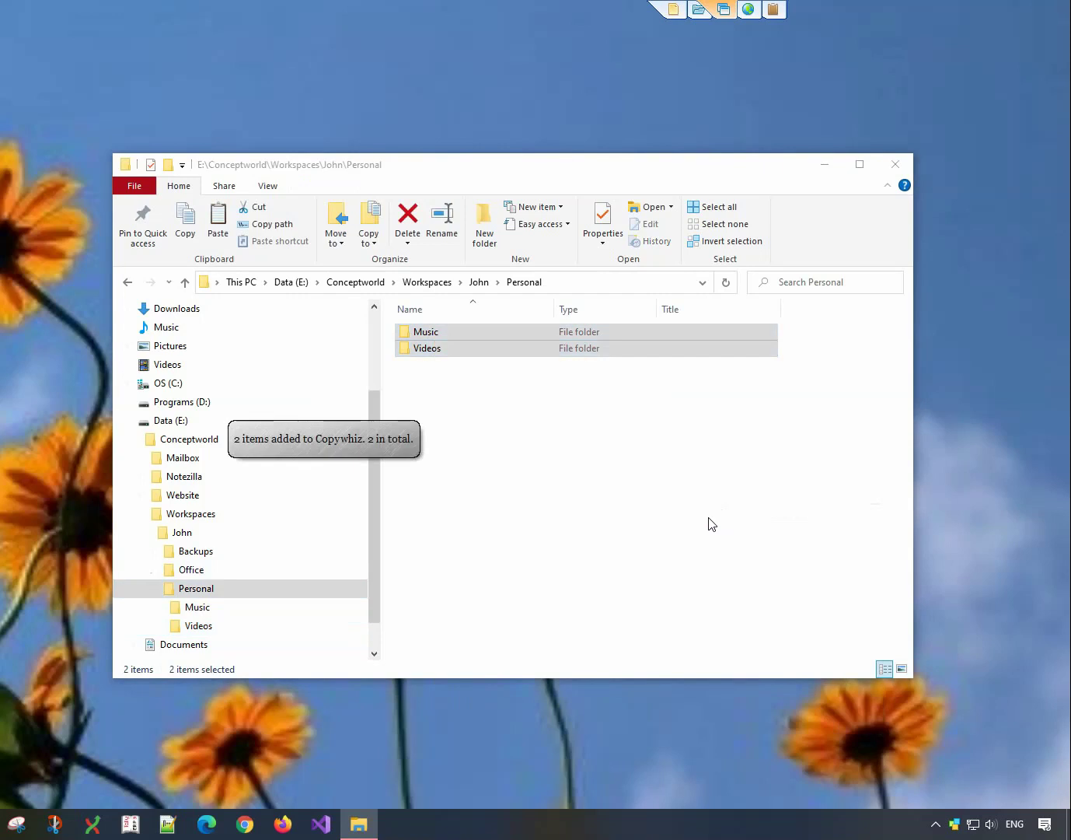
# - Open the empty Backups\Personal folder and start a Copywhiz Paste Advanced into it
pyautogui.click(196, 552)
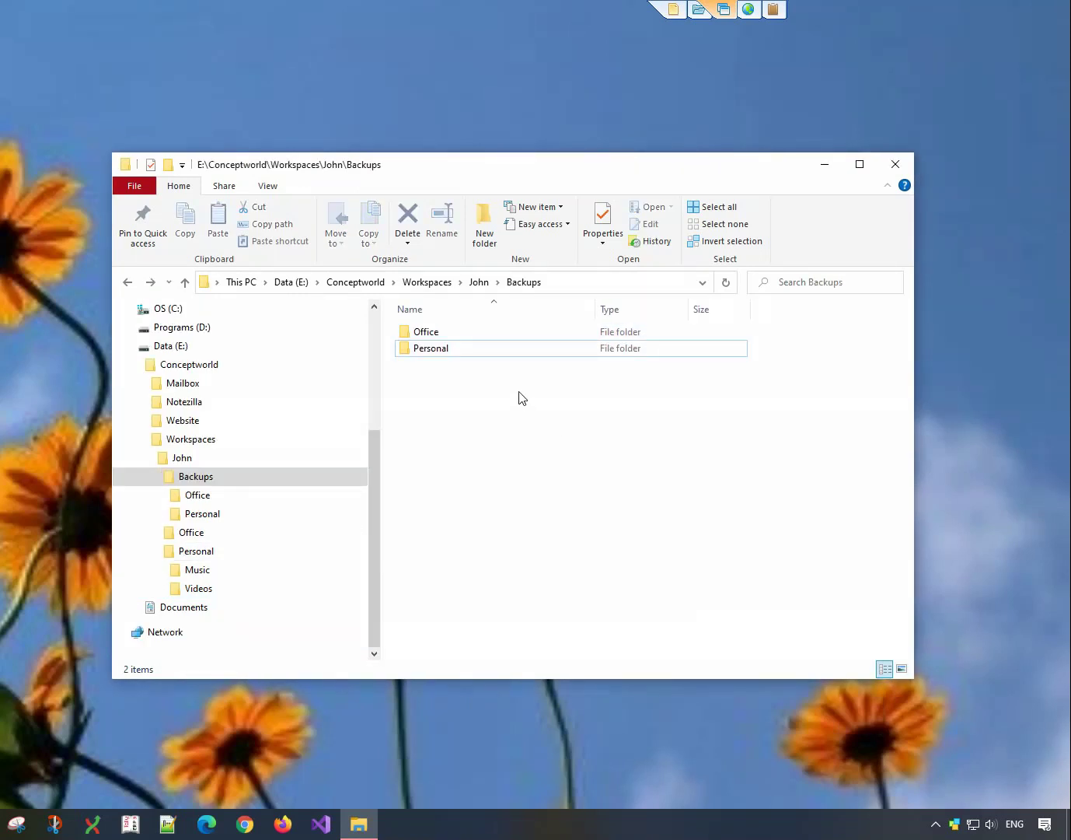
pyautogui.doubleClick(440, 347)
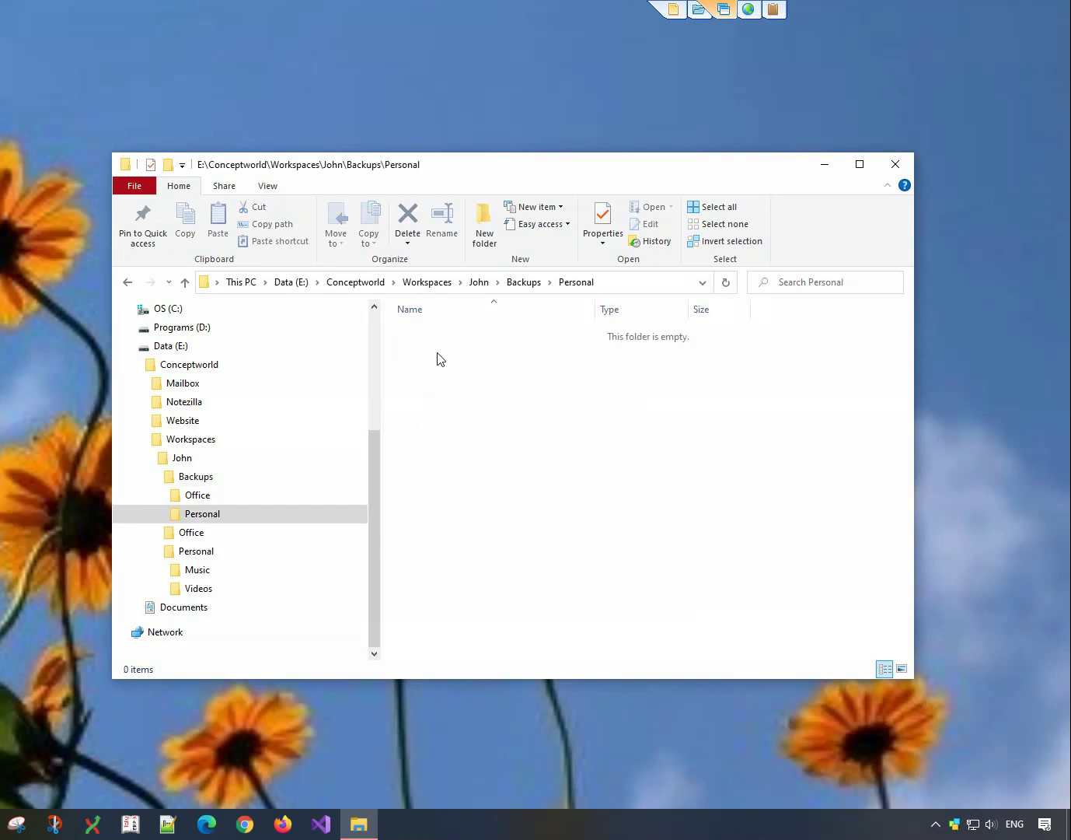
pyautogui.rightClick(437, 353)
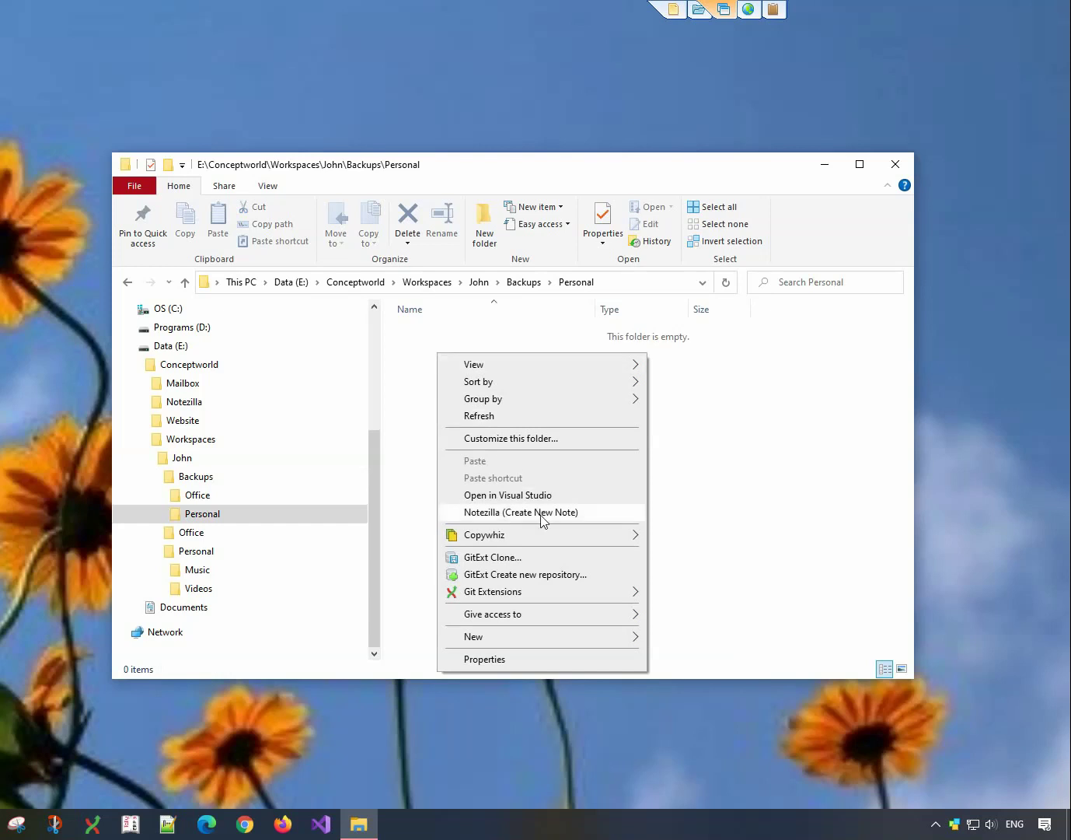
pyautogui.moveTo(485, 533)
pyautogui.click(708, 593)
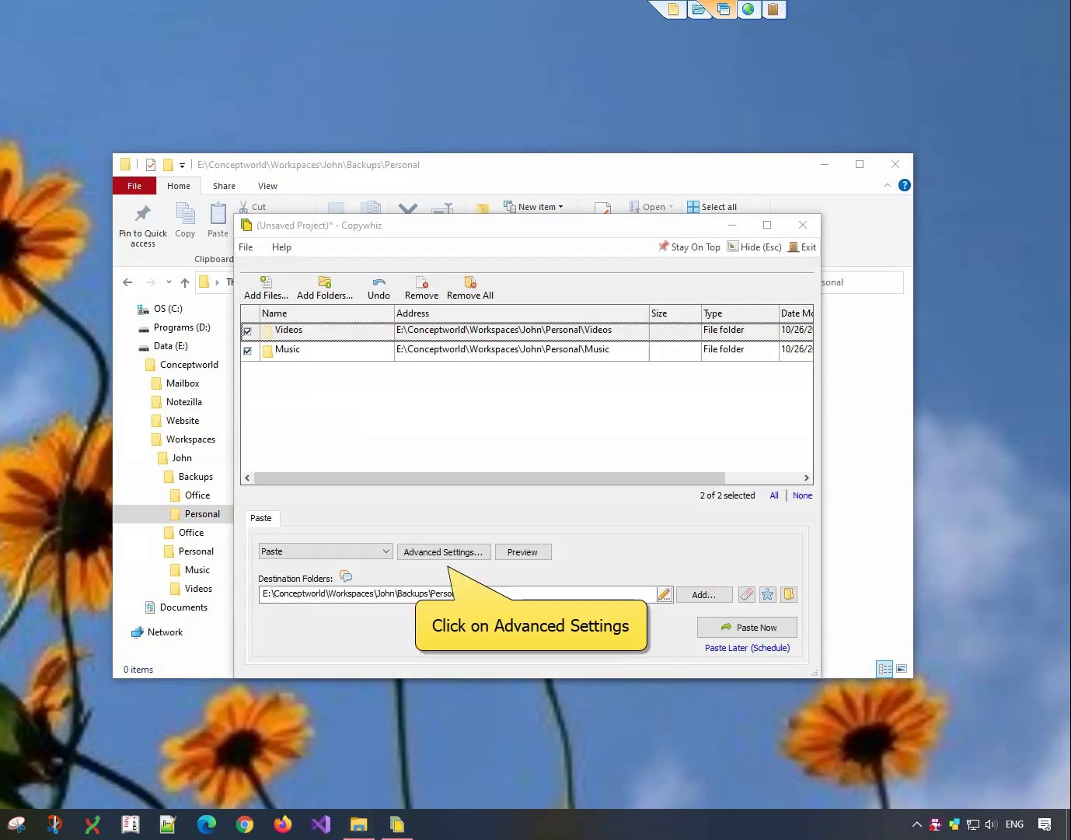
# - In Advanced Settings, set the Source tab's Include files filter to .mp3
pyautogui.click(443, 553)
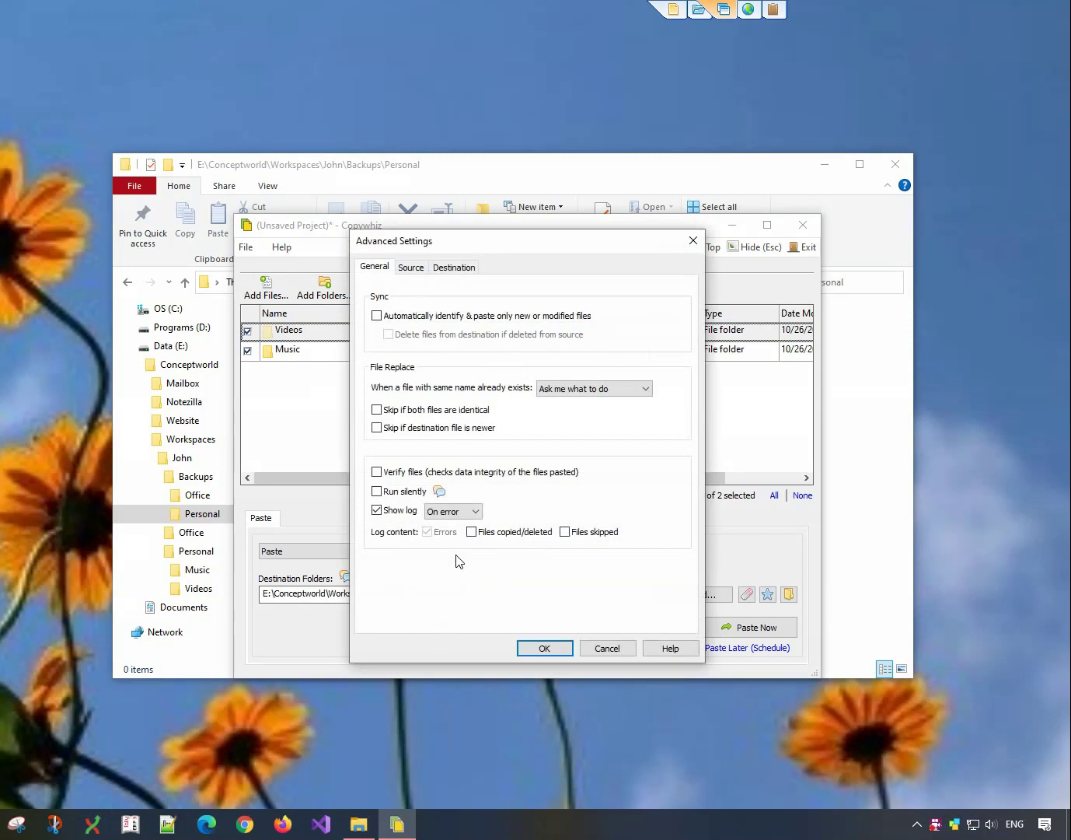
pyautogui.click(410, 267)
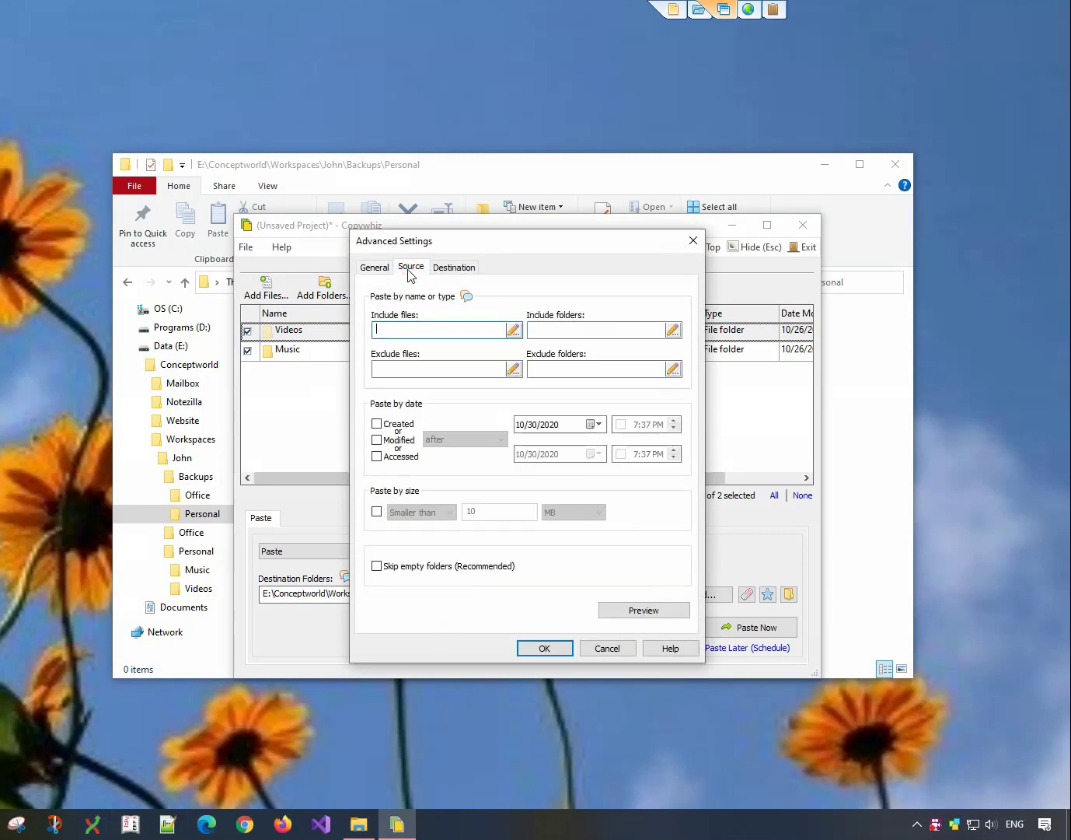
pyautogui.click(407, 330)
pyautogui.write('.mp3')
pyautogui.click(644, 609)
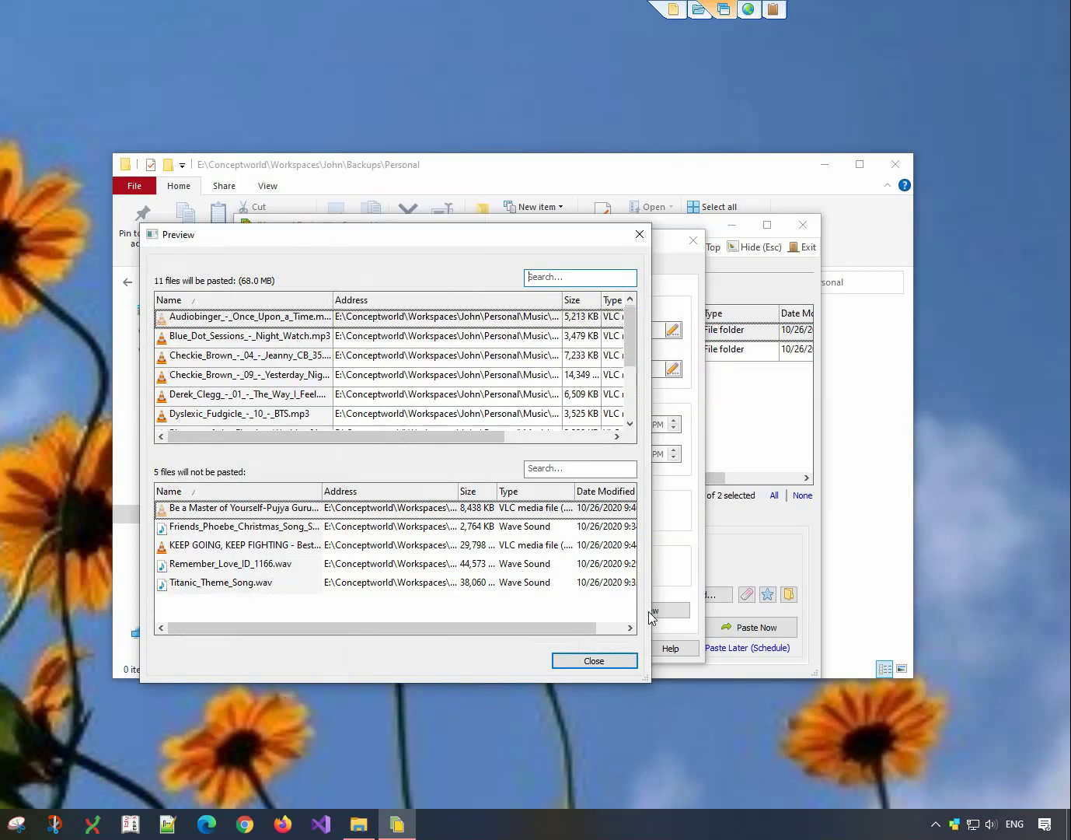
pyautogui.click(607, 660)
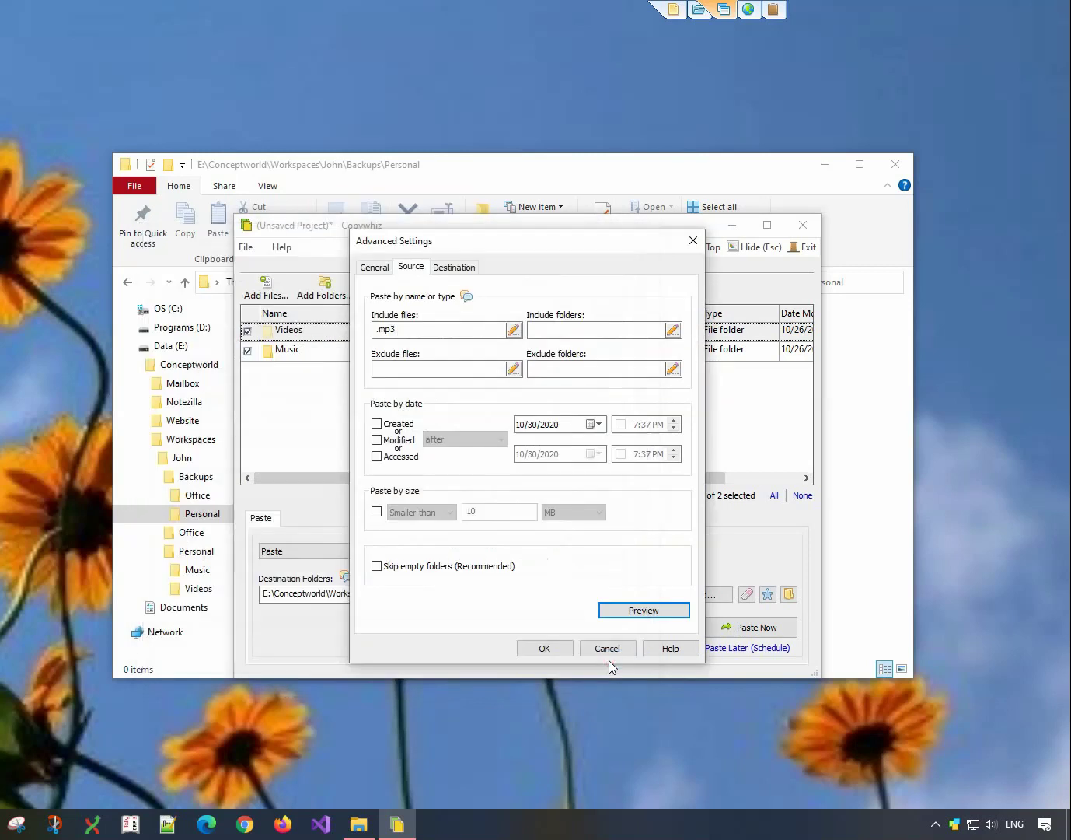
# - Confirm the MP3-only settings, paste the 11 MP3 files into Backups\Personal, and close Copywhiz
pyautogui.click(544, 649)
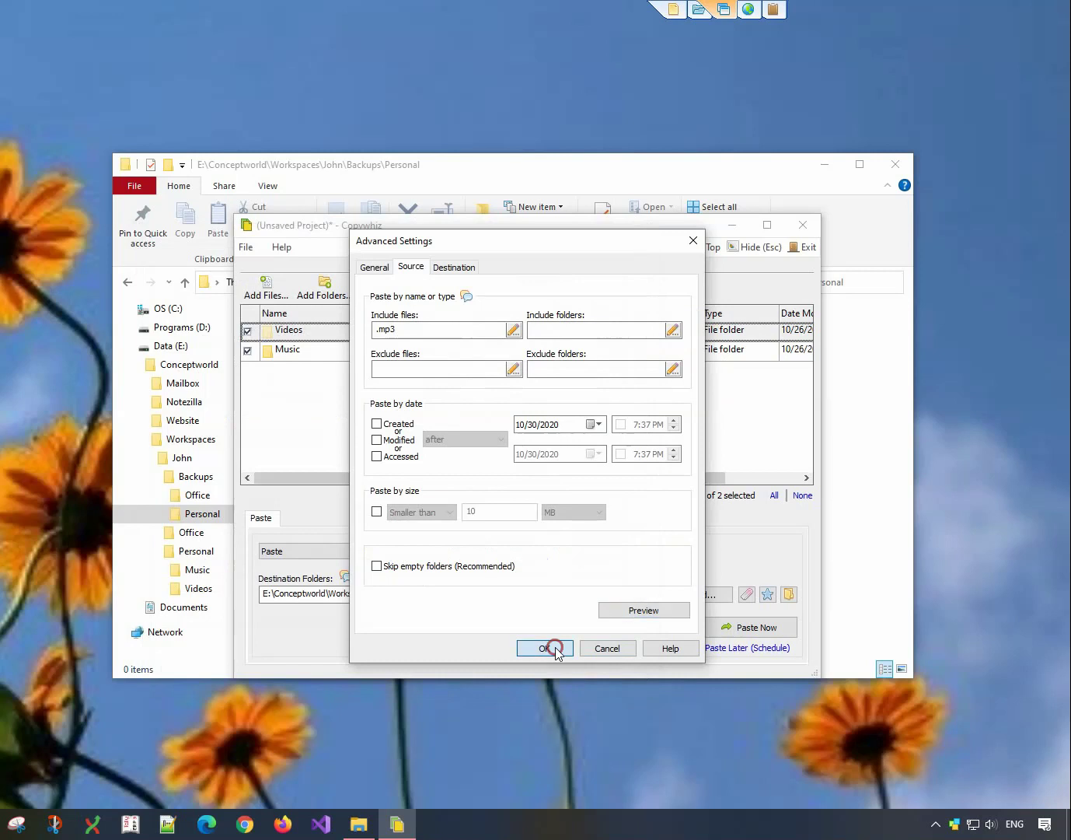
pyautogui.click(743, 627)
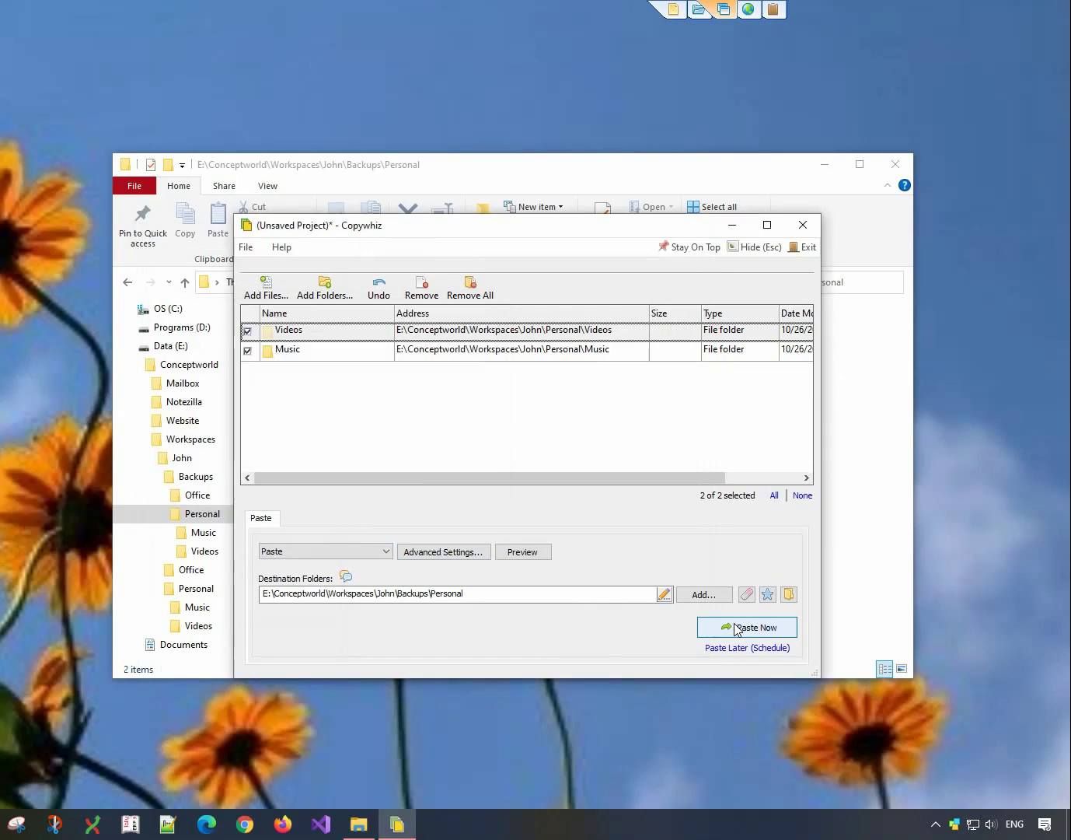
pyautogui.click(803, 224)
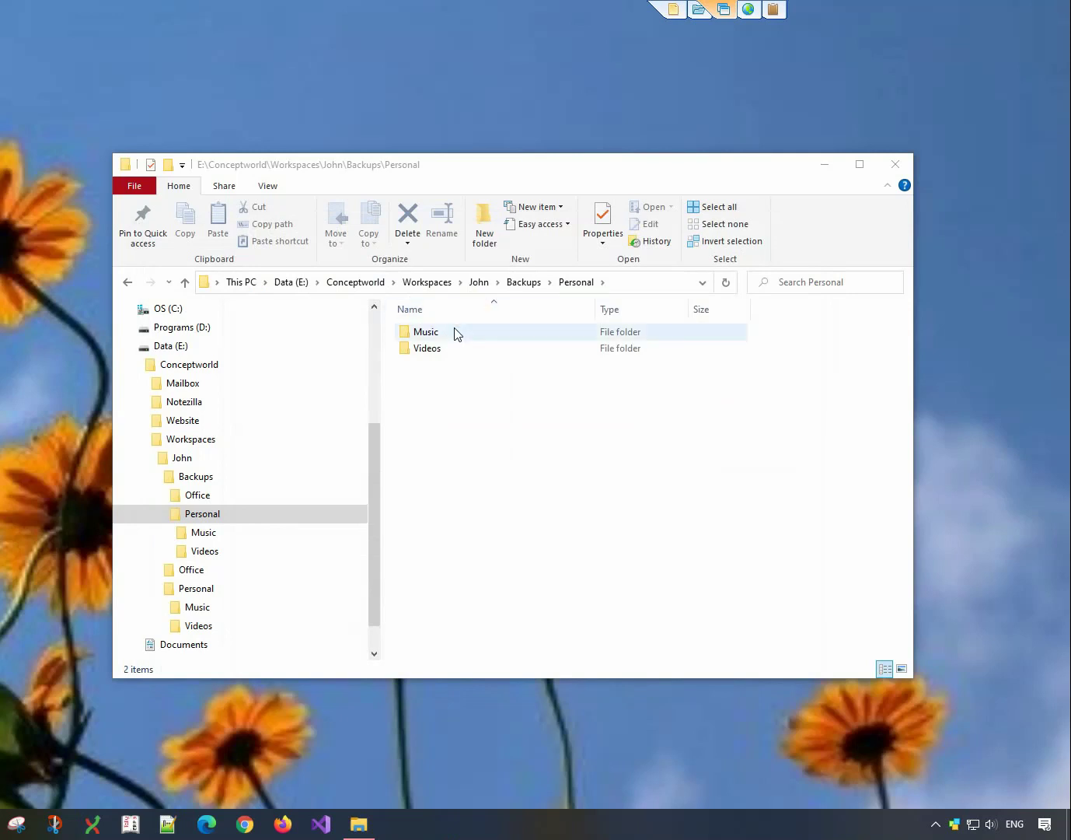
# - Check that Backups\Personal\Music holds 11 MP3 files, then open the empty backup Videos folder
pyautogui.doubleClick(426, 331)
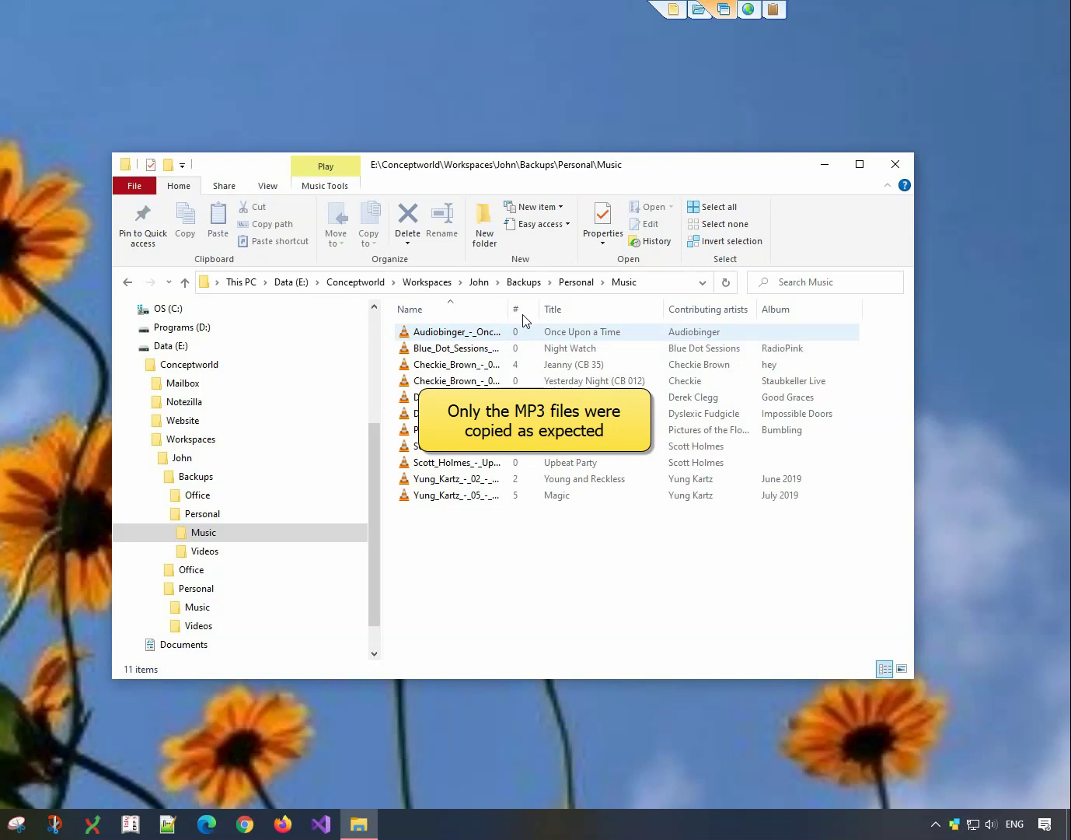
pyautogui.click(575, 282)
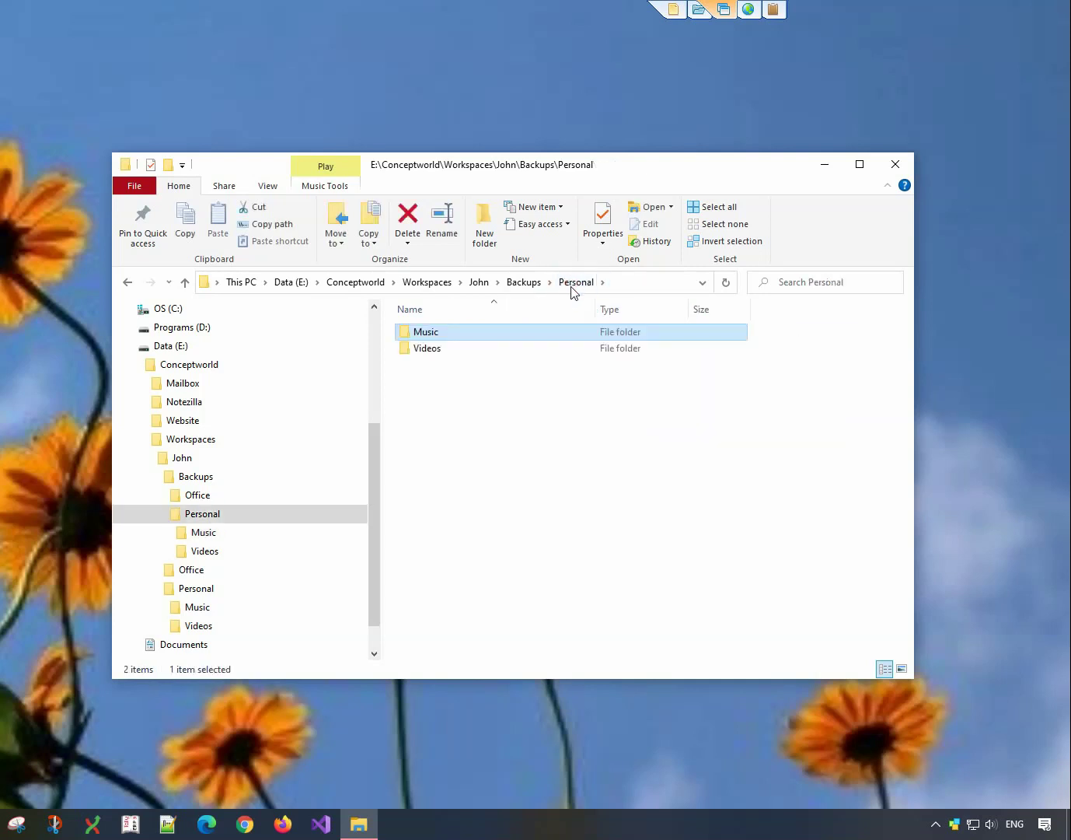
pyautogui.doubleClick(427, 348)
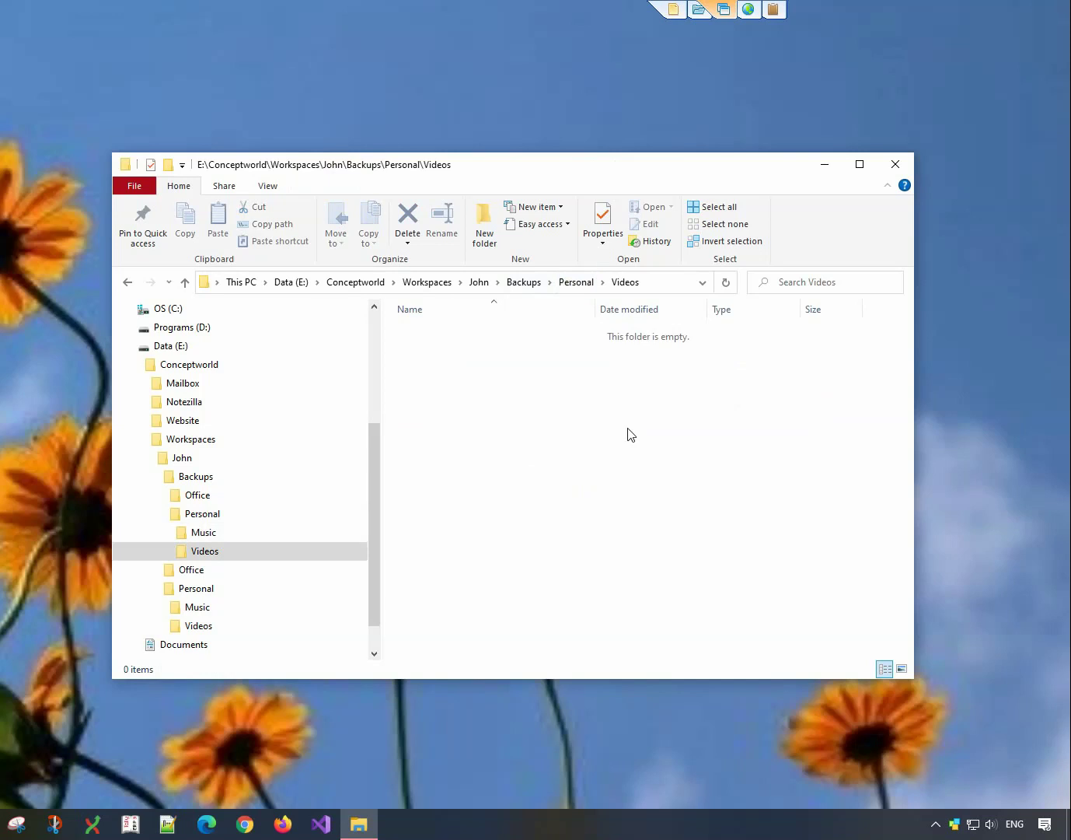
# - Close the File Explorer window to leave only the desktop showing
pyautogui.click(893, 168)
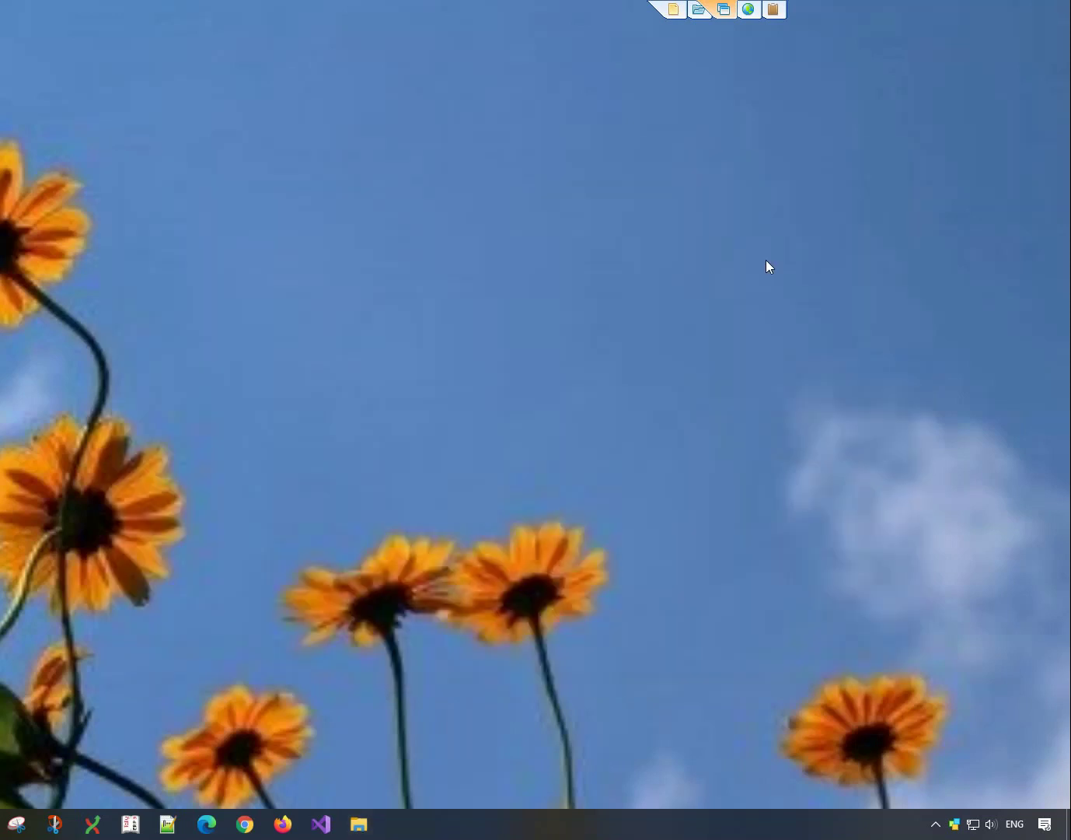